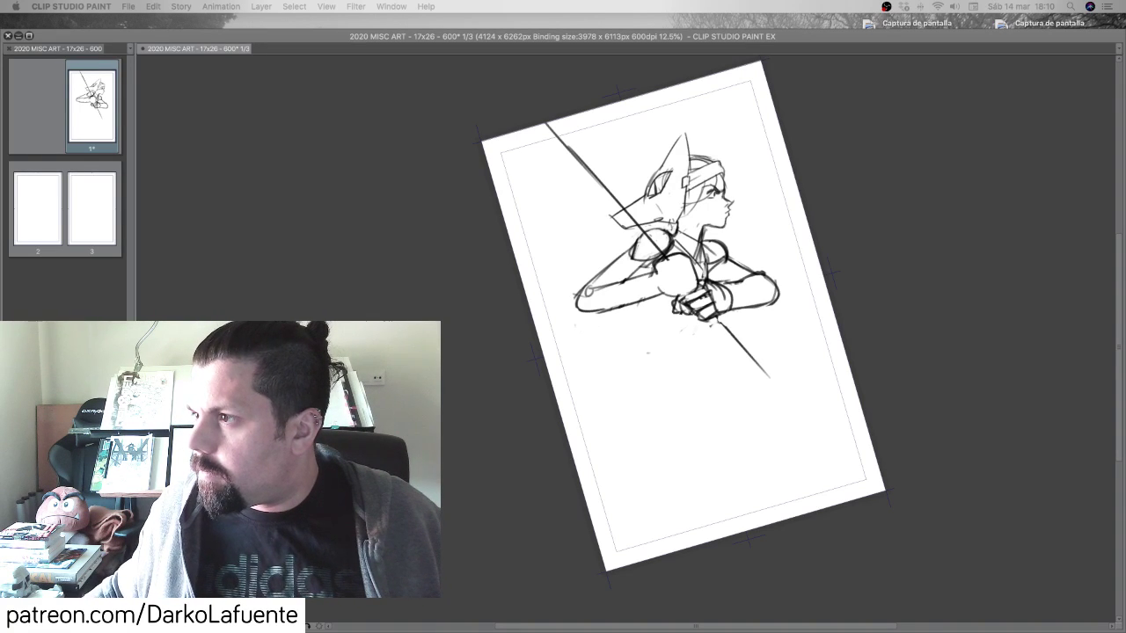
# - Sketch the archer's lower torso, waist and rounded hip below the arms on Layer 6
pyautogui.press('Tab')
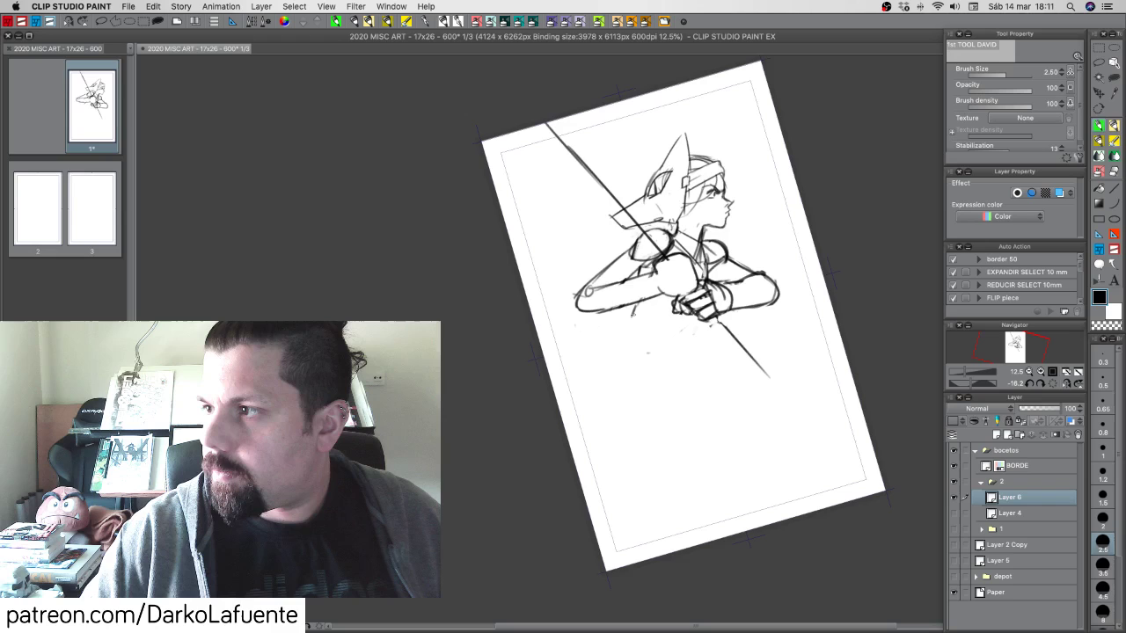
pyautogui.moveTo(640, 299); pyautogui.dragTo(619, 333)
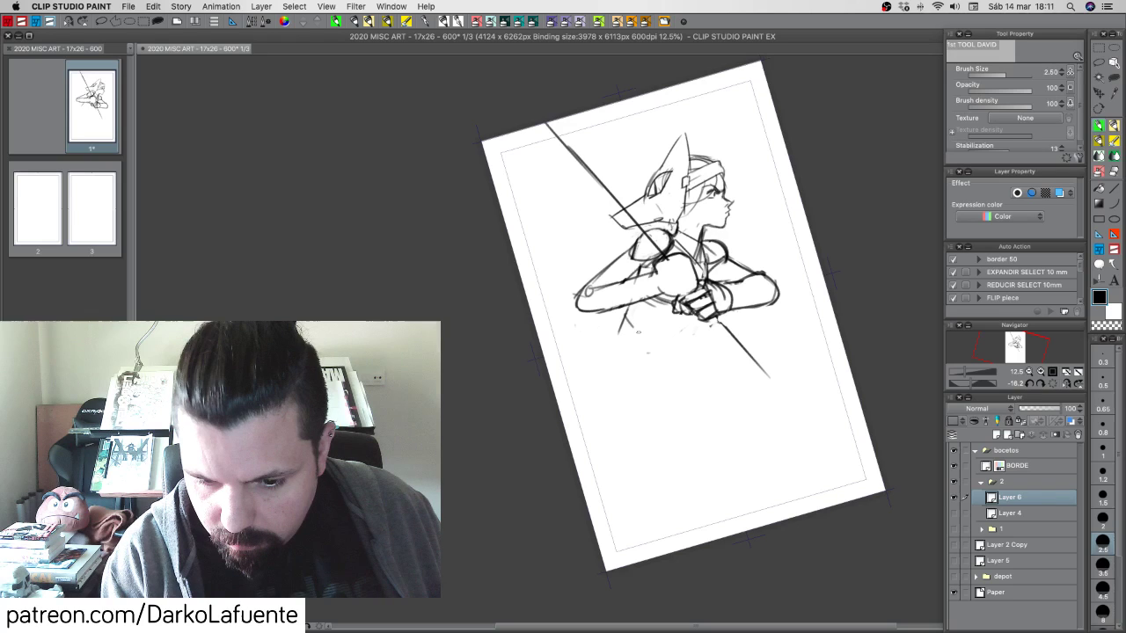
pyautogui.moveTo(619, 331)
pyautogui.mouseDown()
pyautogui.moveTo(679, 320)
pyautogui.moveTo(580, 362)
pyautogui.mouseUp()
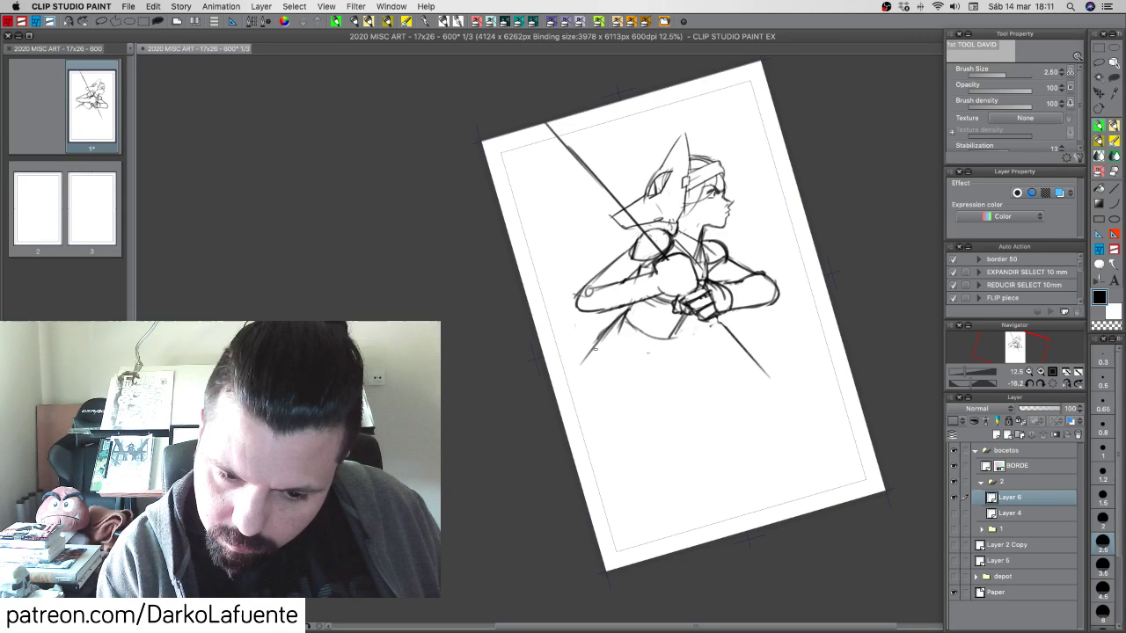
pyautogui.moveTo(677, 324)
pyautogui.mouseDown()
pyautogui.moveTo(591, 336)
pyautogui.moveTo(615, 381)
pyautogui.mouseUp()
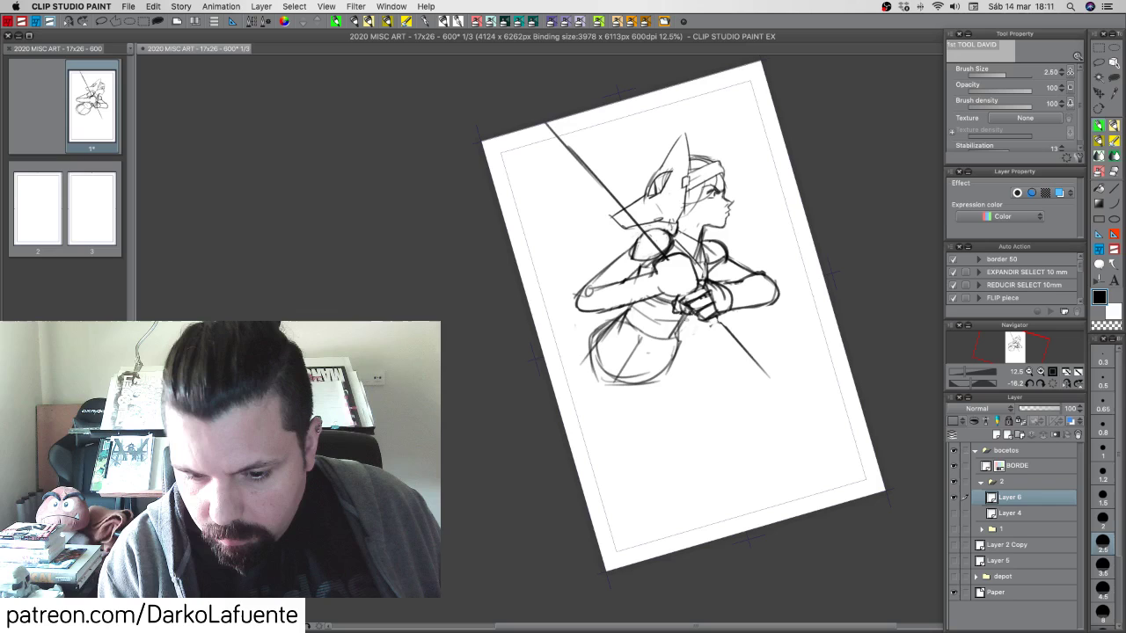
pyautogui.moveTo(679, 312); pyautogui.dragTo(665, 344)
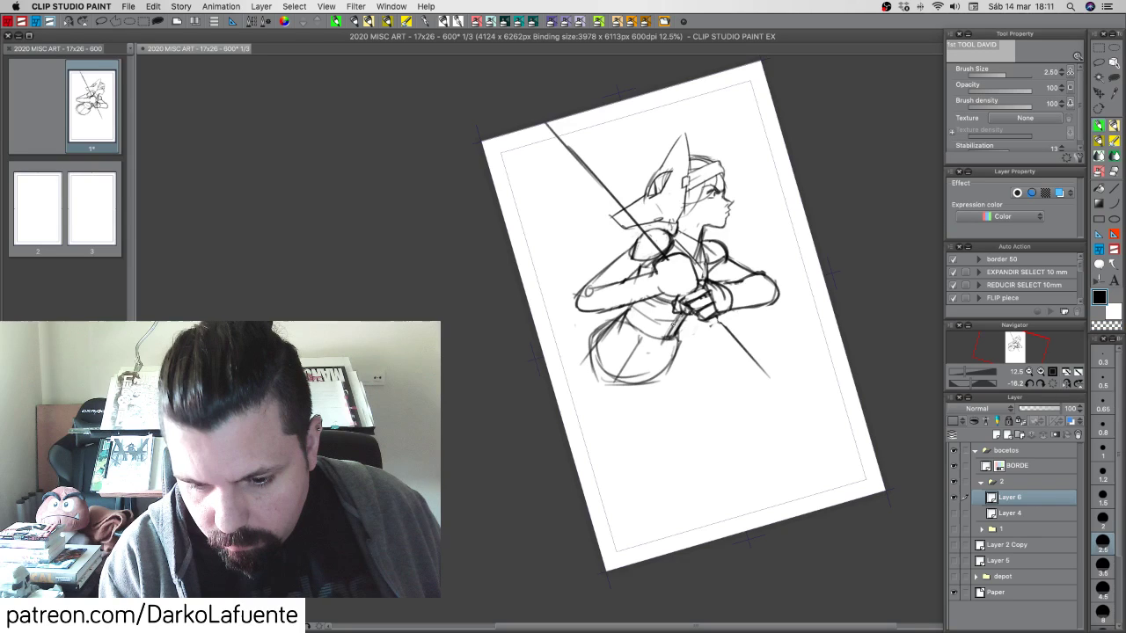
# - Refine the hip contour and erase the rough lines along its back edge using transparent colour
pyautogui.press('c')
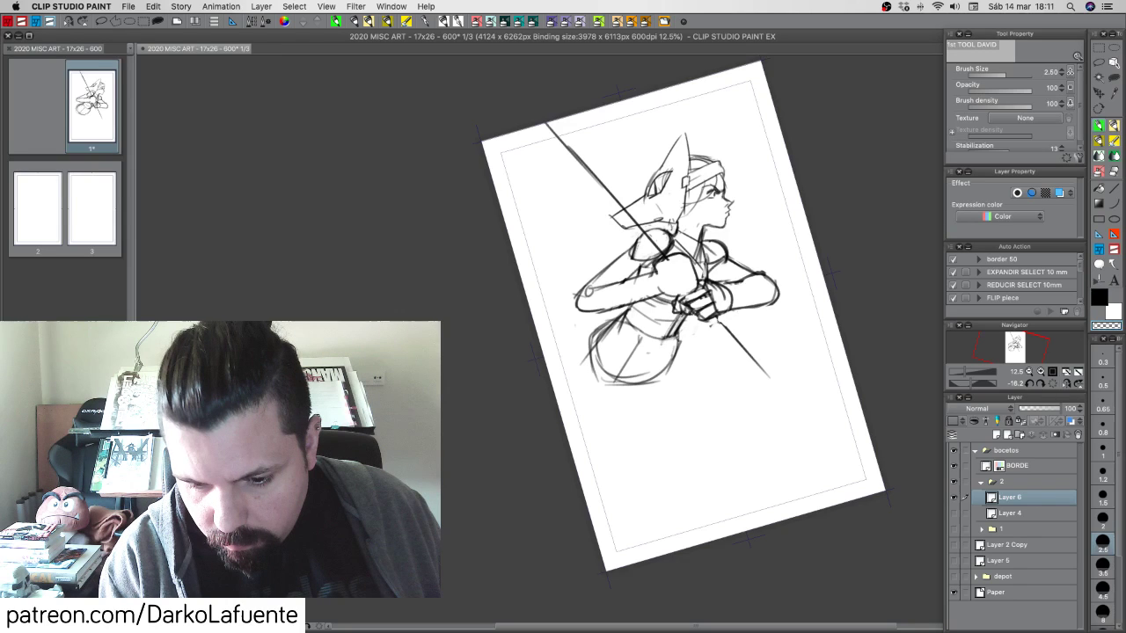
pyautogui.press('c')
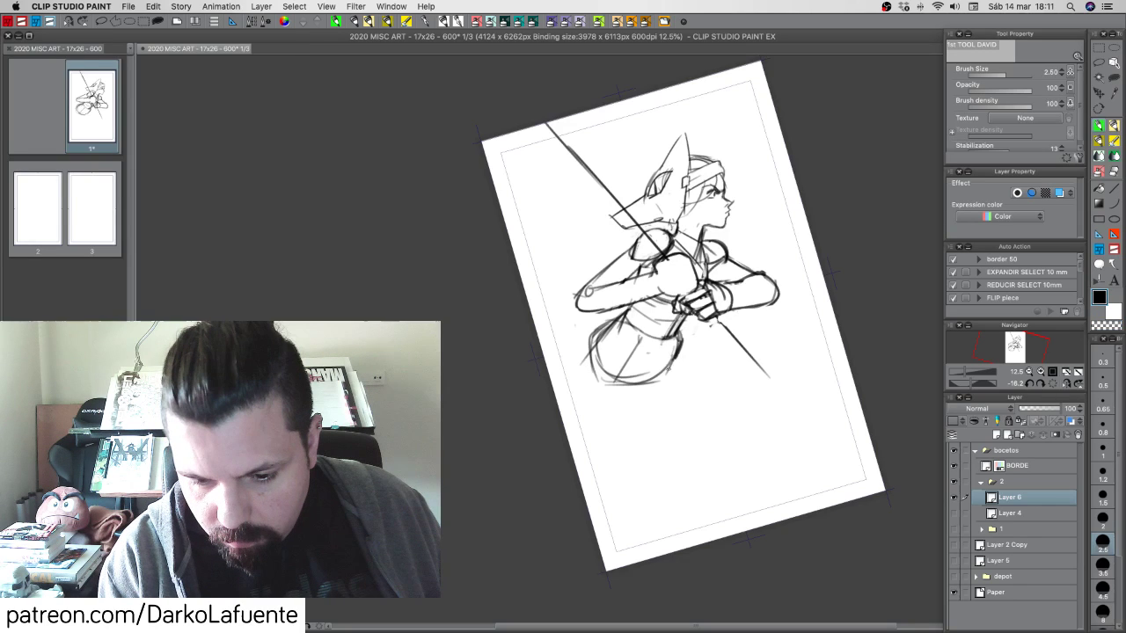
pyautogui.press('c')
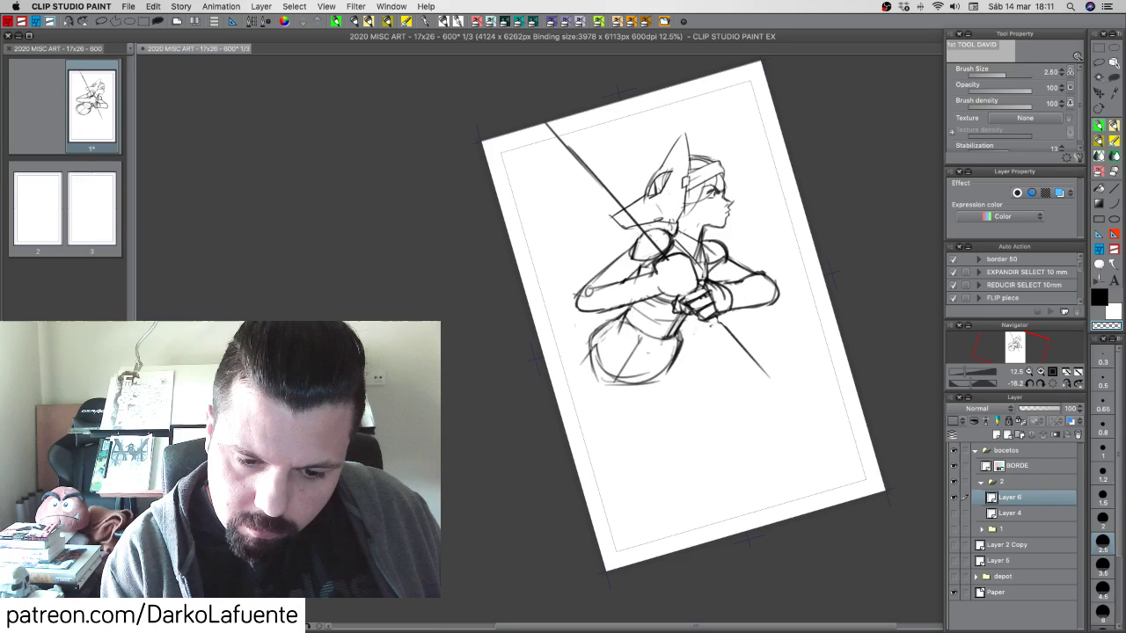
pyautogui.moveTo(614, 315)
pyautogui.mouseDown()
pyautogui.moveTo(625, 332)
pyautogui.moveTo(598, 356)
pyautogui.mouseUp()
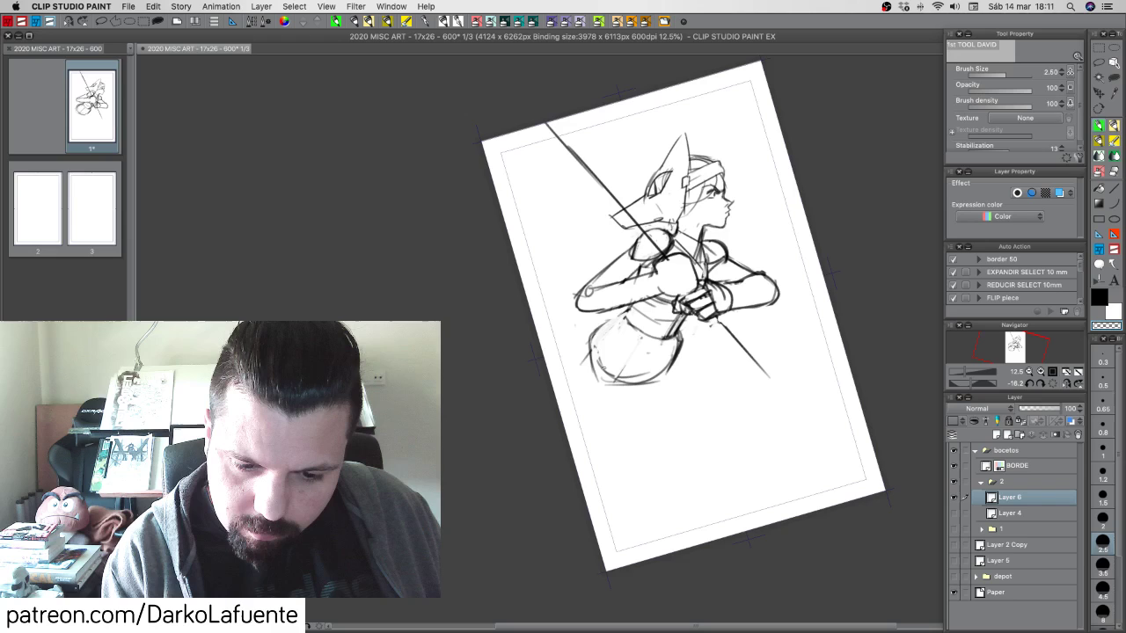
pyautogui.press('c')
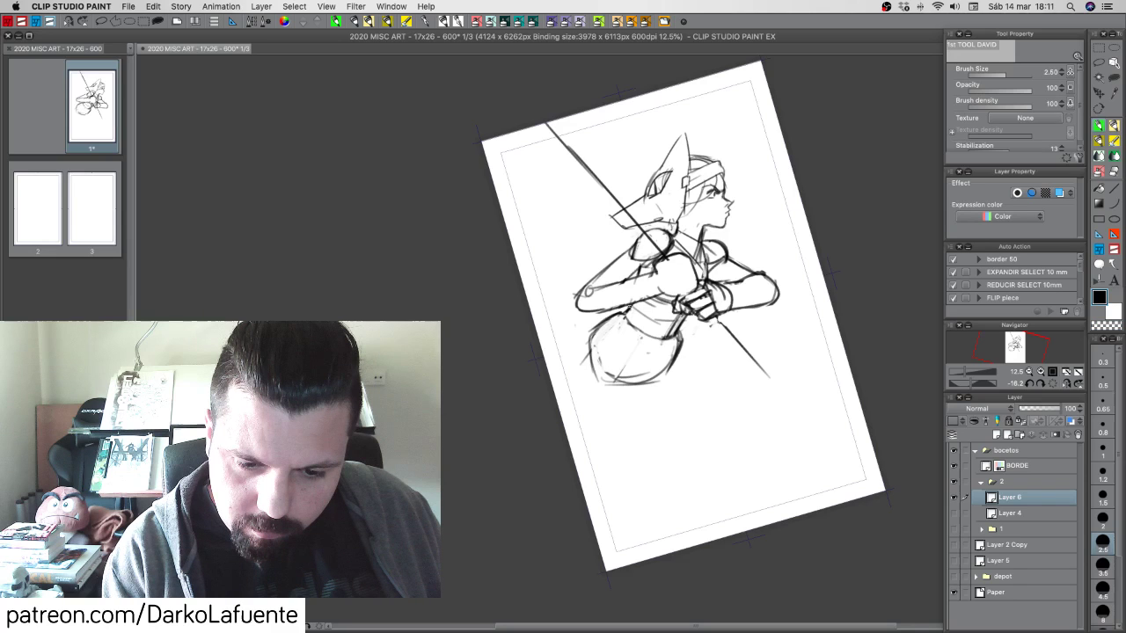
# - Redraw the lower back and buttock contours in black, and sketch the first thigh line extending backward from the hip
pyautogui.moveTo(633, 301); pyautogui.dragTo(621, 325)
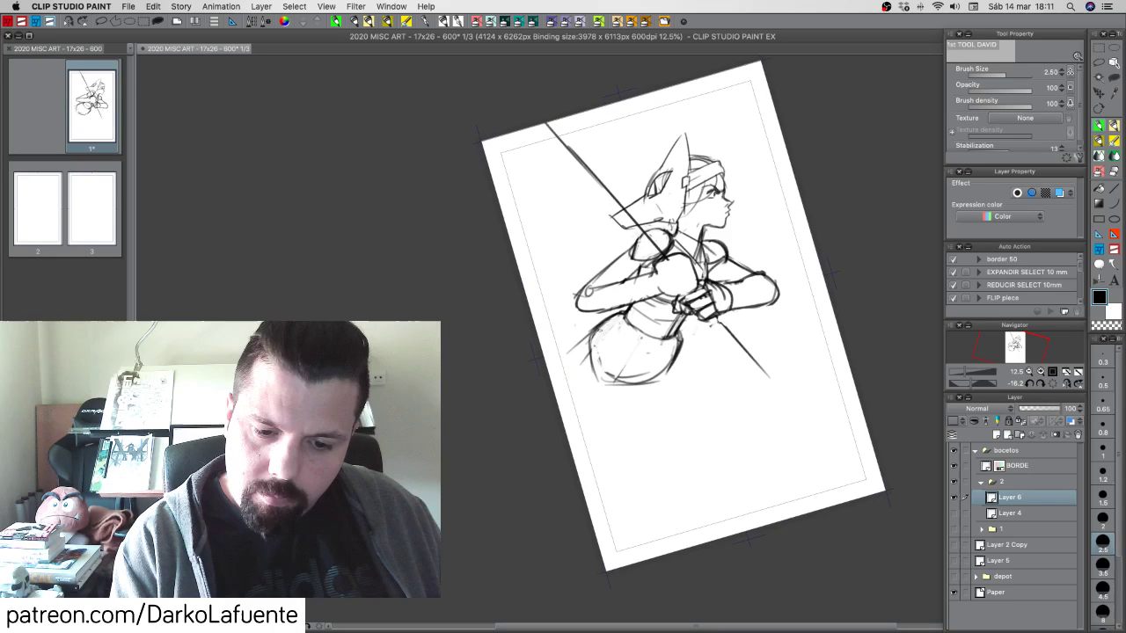
pyautogui.moveTo(619, 314); pyautogui.dragTo(578, 355)
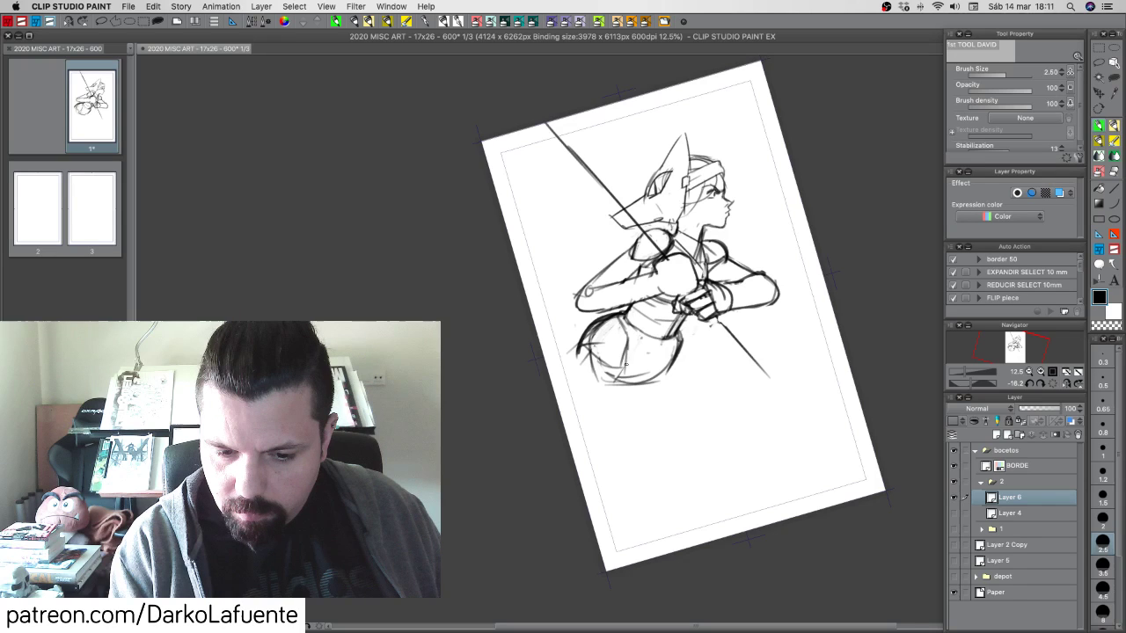
pyautogui.moveTo(626, 363); pyautogui.dragTo(667, 339)
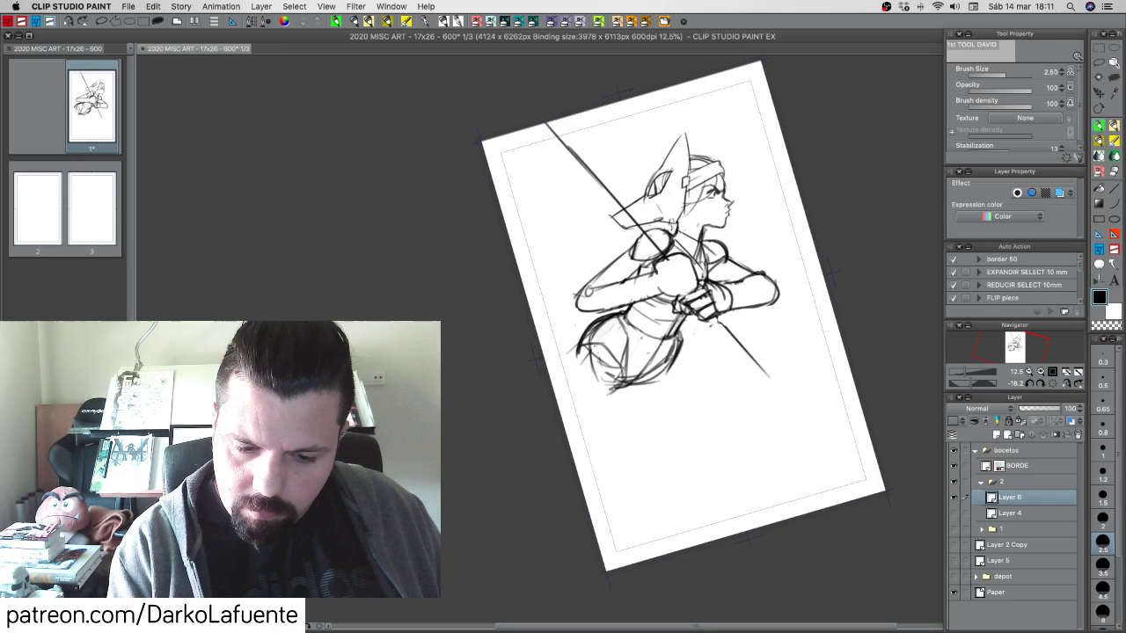
pyautogui.moveTo(655, 376); pyautogui.dragTo(582, 408)
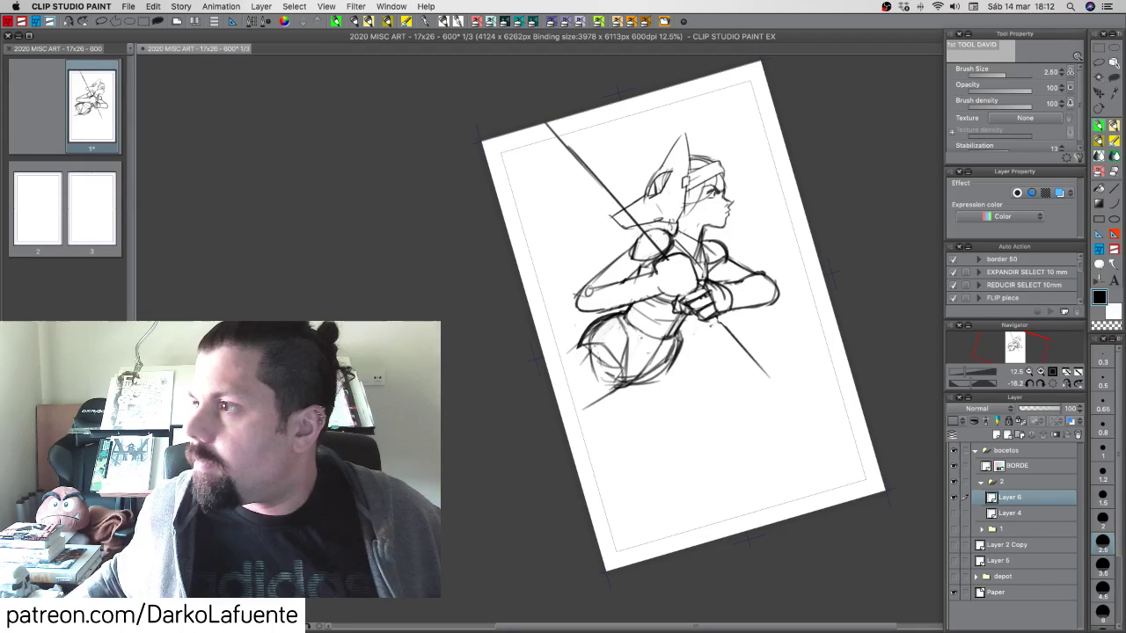
# - Deselect the lassoed area, then enlarge the head on Layer 6 Copy to 107% and stretch it outward at the chin-side corner
pyautogui.press('Tab')
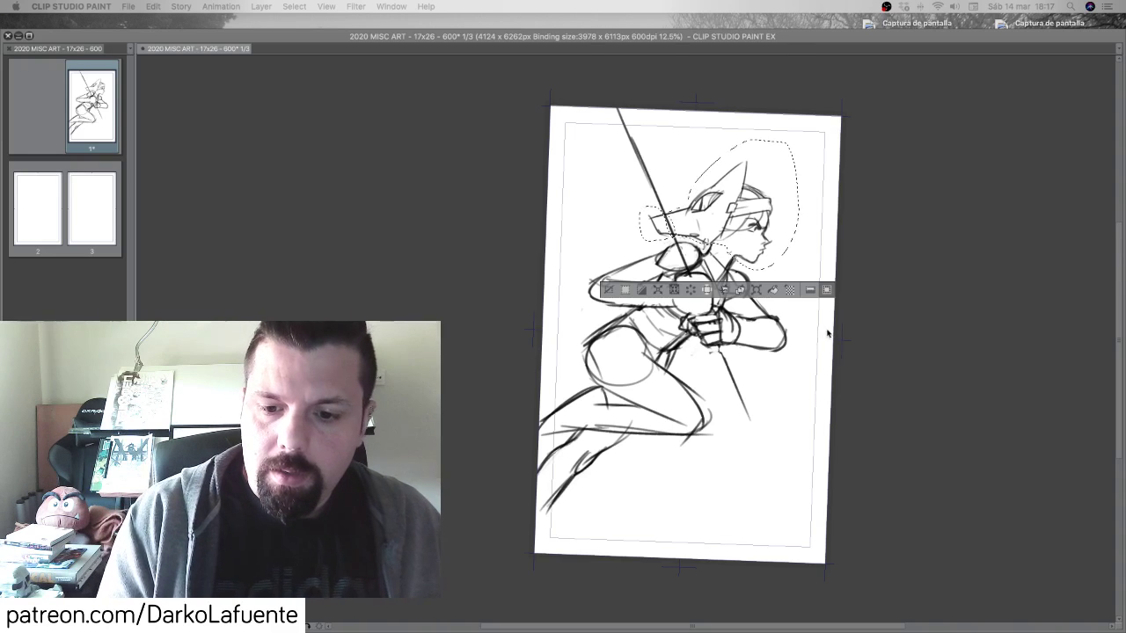
pyautogui.press('Tab')
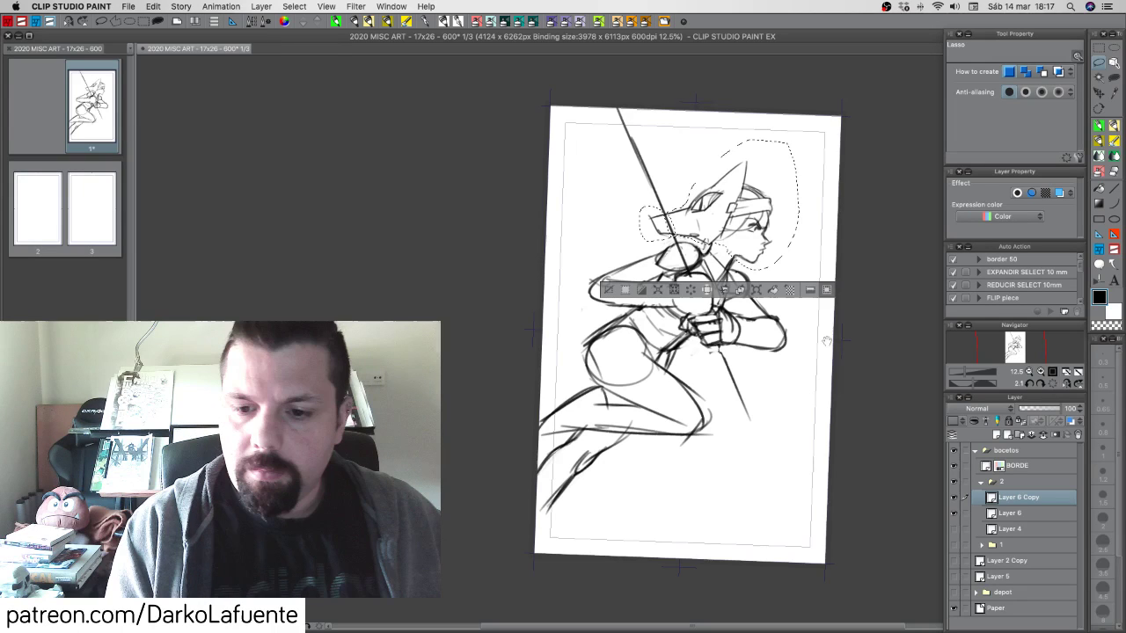
pyautogui.moveTo(827, 341); pyautogui.dragTo(721, 337)
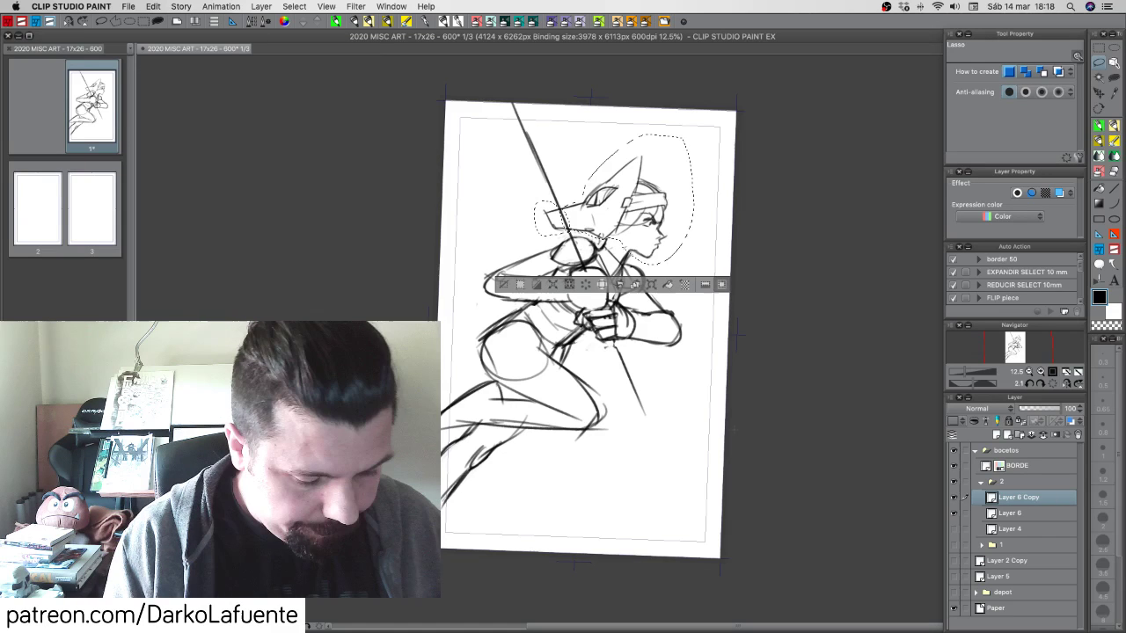
pyautogui.hotkey('ctrl', 'd')
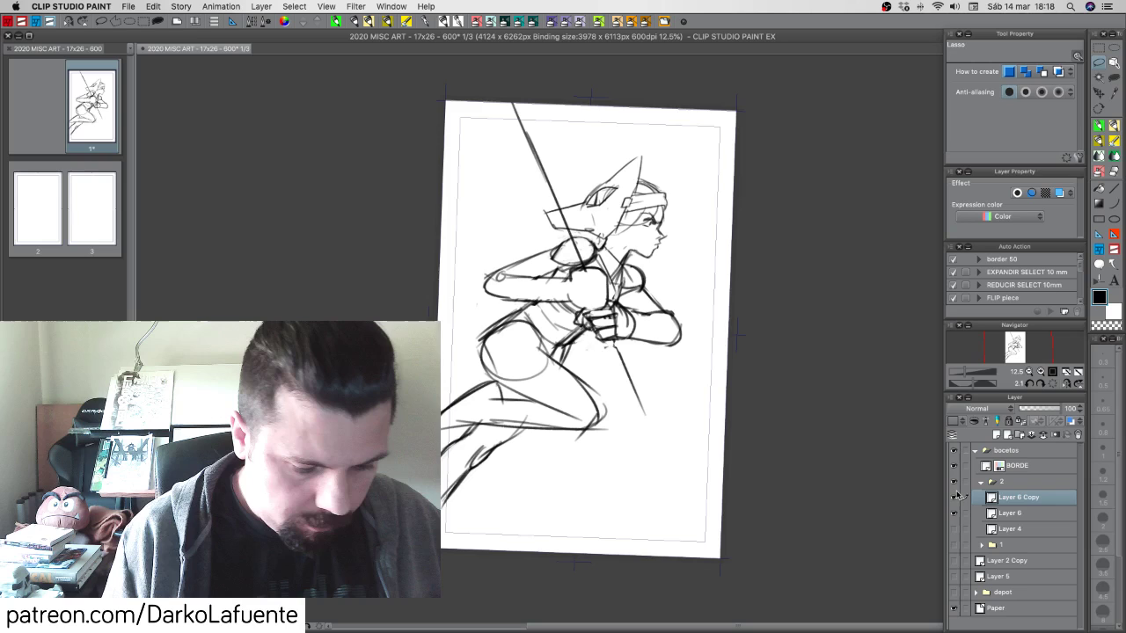
pyautogui.hotkey('ctrl', 't')
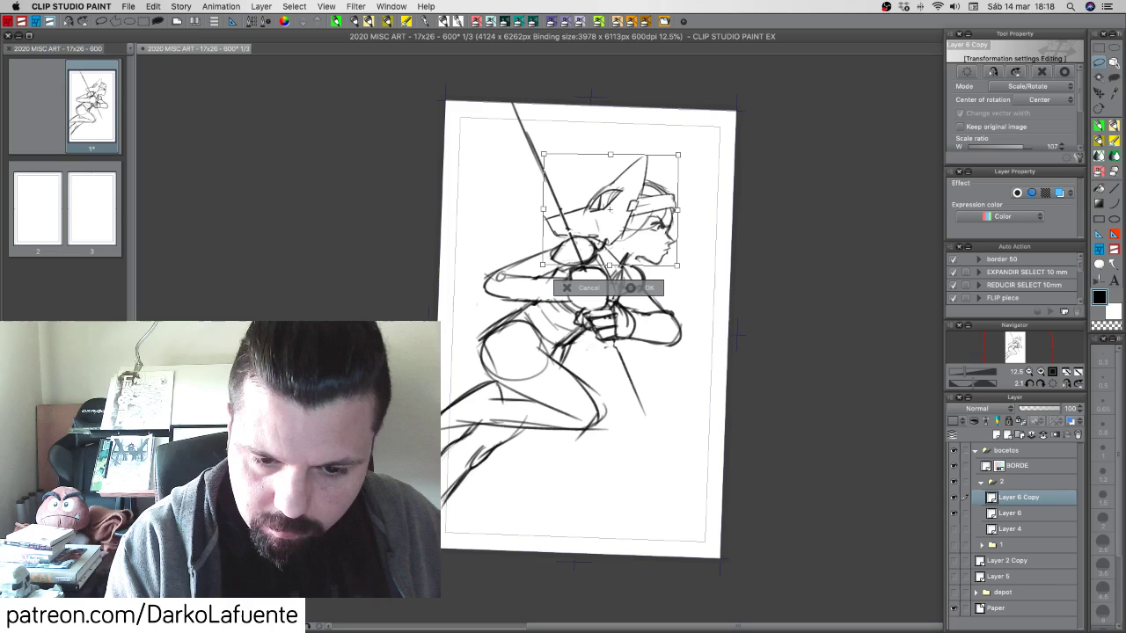
pyautogui.moveTo(677, 263); pyautogui.dragTo(691, 268)
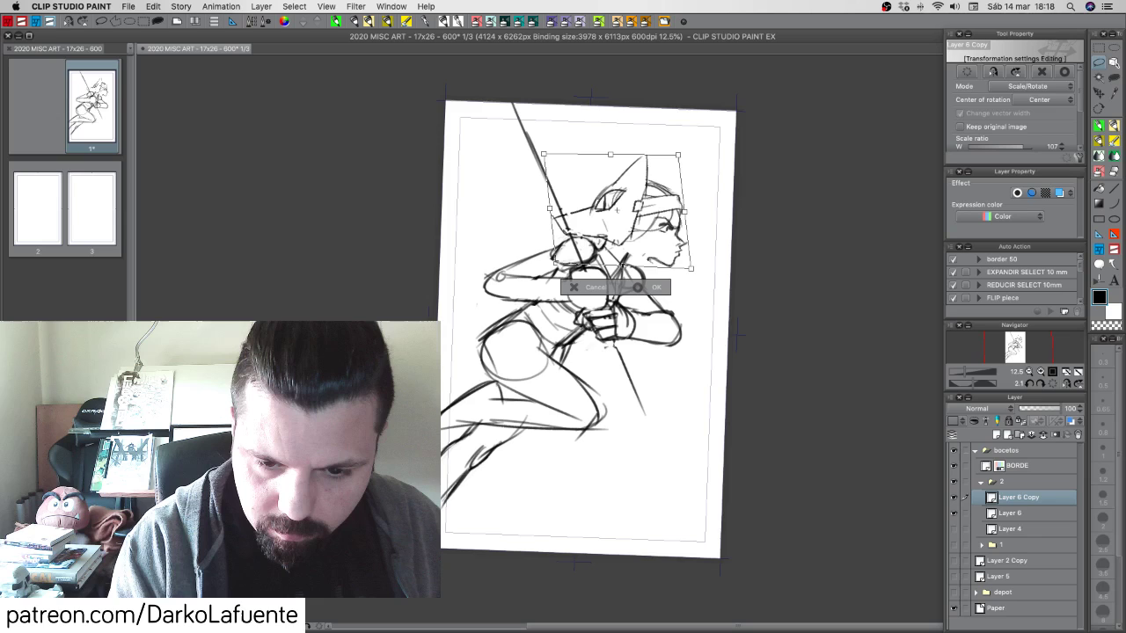
pyautogui.click(656, 287)
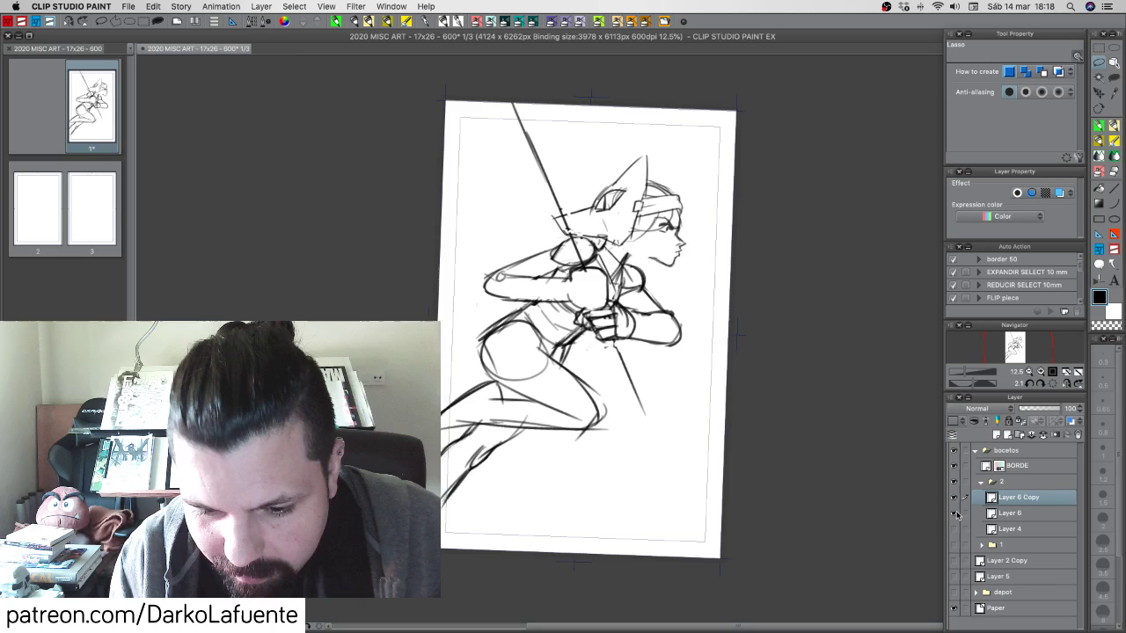
# - Clean up the old neck lines on Layer 6 and enable the blue layer colour on Layer 6 Copy
pyautogui.click(1030, 517)
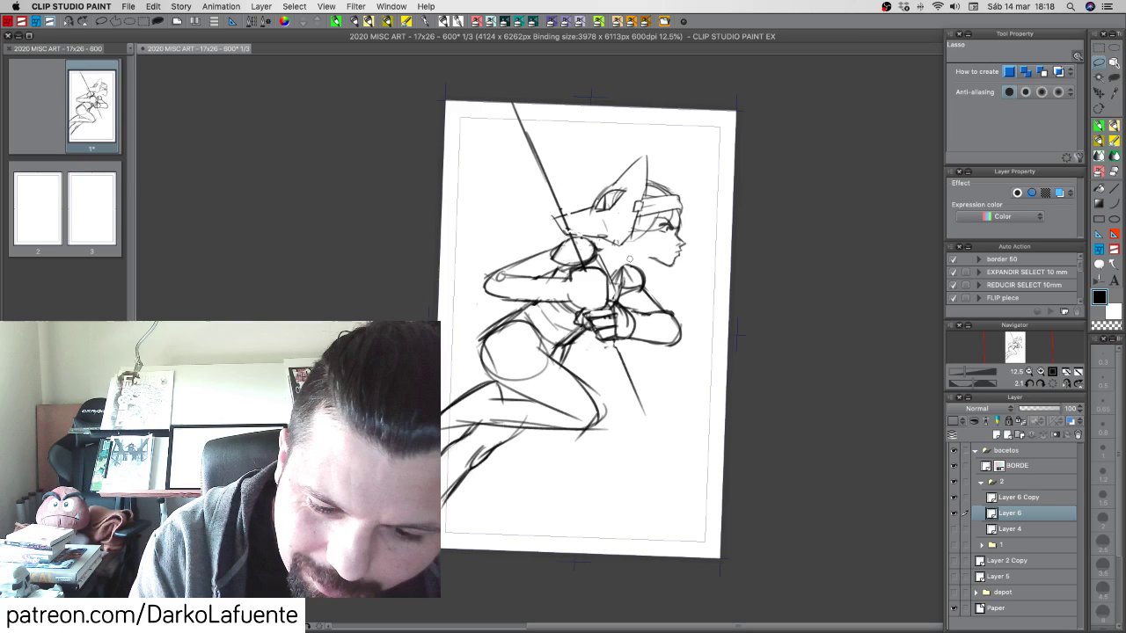
pyautogui.click(1033, 497)
pyautogui.click(1058, 191)
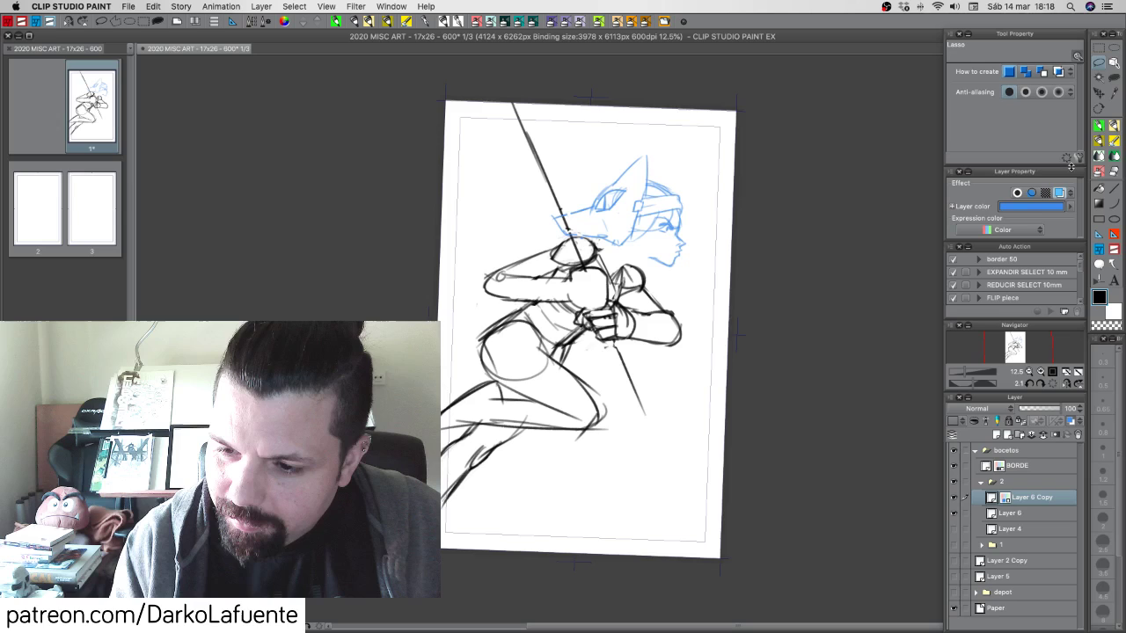
# - Move the blue head on Layer 6 Copy slightly backward so it sits over the neck and shoulders
pyautogui.press('k')
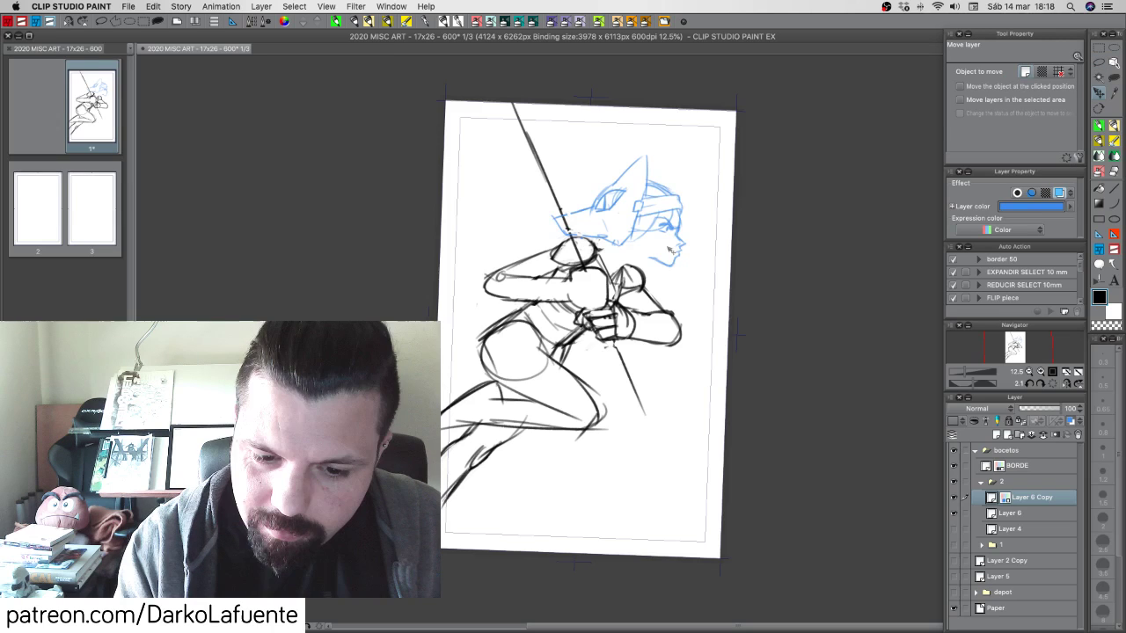
pyautogui.moveTo(615, 211); pyautogui.dragTo(600, 213)
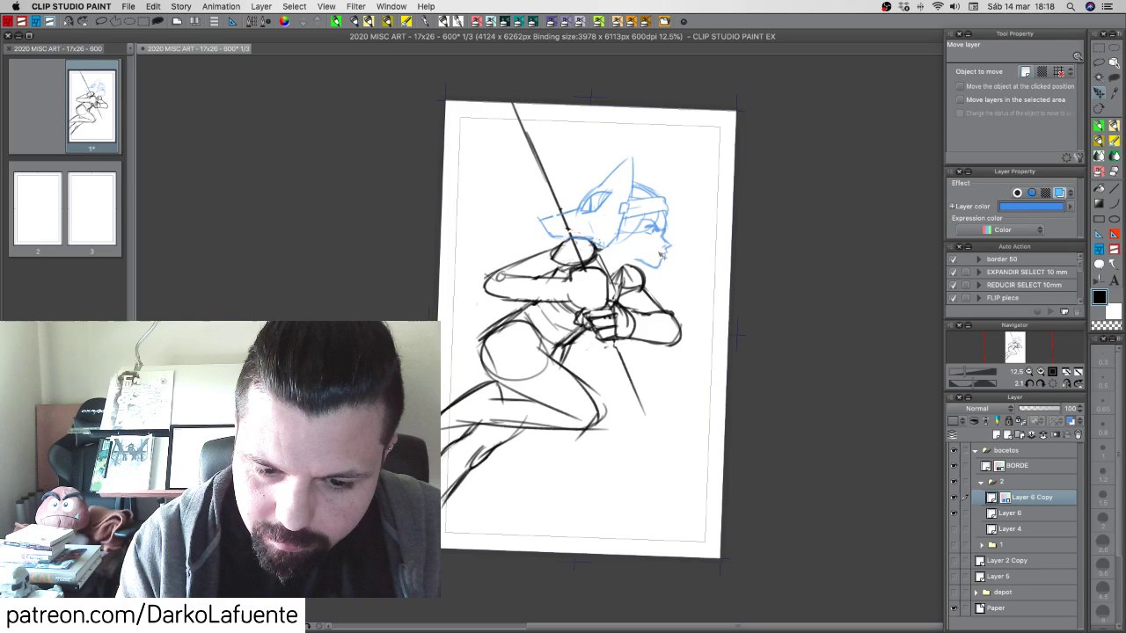
pyautogui.moveTo(661, 255); pyautogui.dragTo(660, 253)
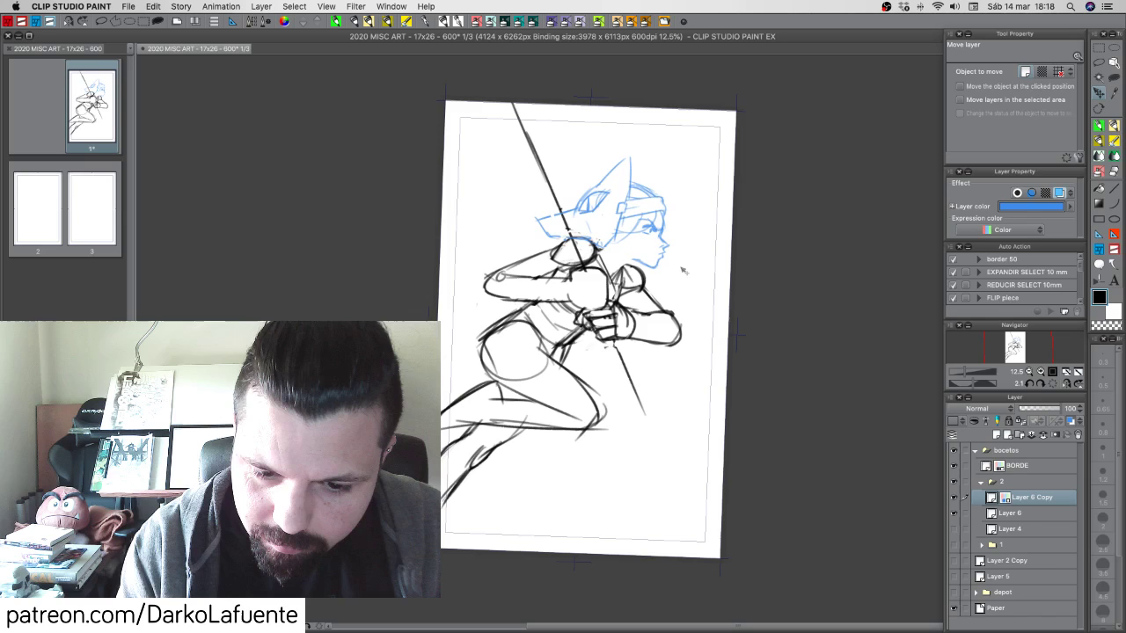
# - Strengthen the outlines of the pointed ear and jaw on the blue head with the 2.50 size brush
pyautogui.press('p')
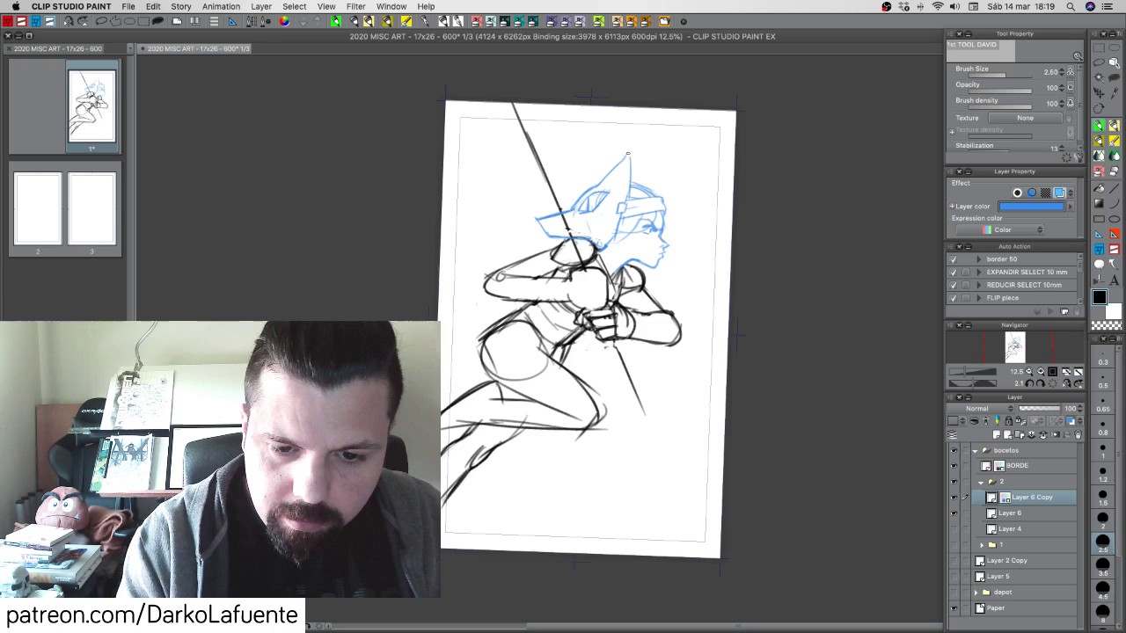
pyautogui.moveTo(627, 155); pyautogui.dragTo(628, 184)
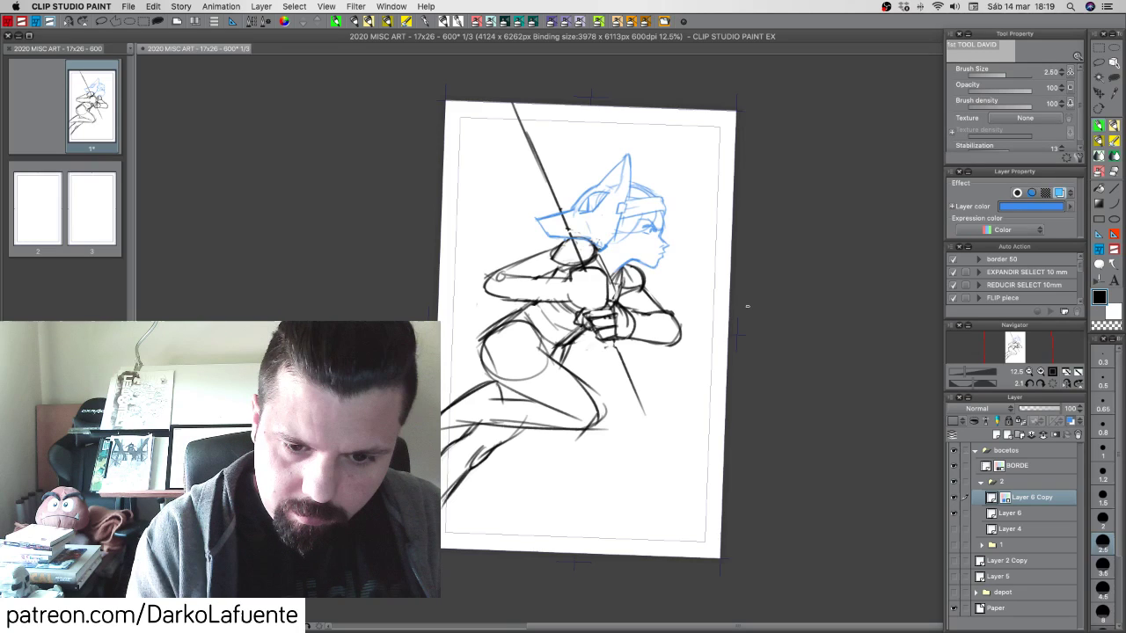
pyautogui.moveTo(746, 306); pyautogui.dragTo(570, 358)
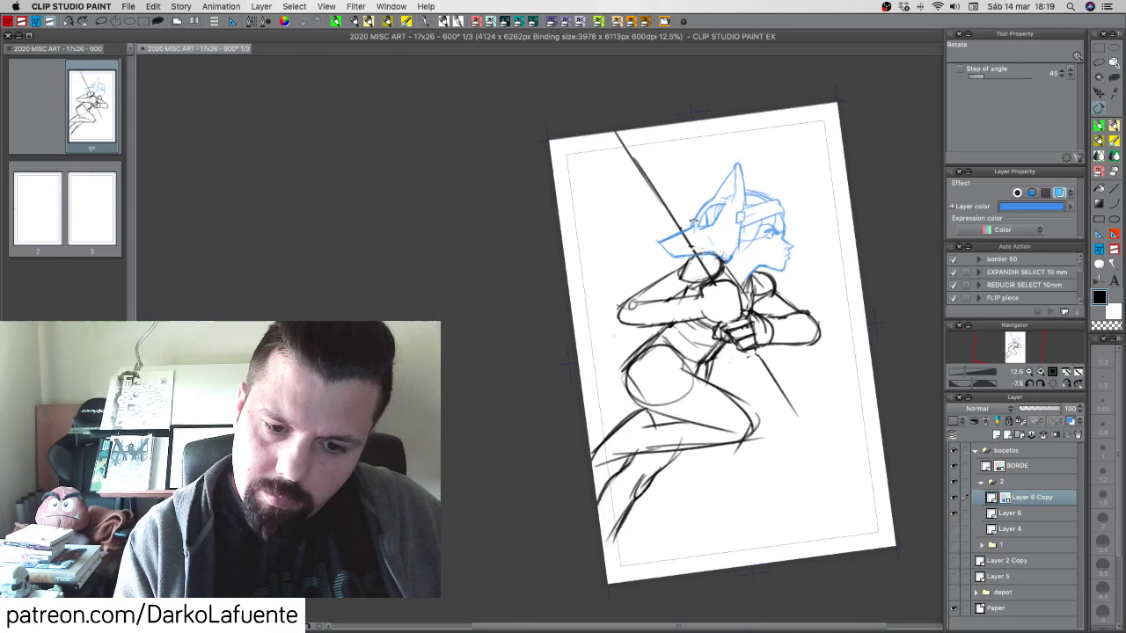
pyautogui.moveTo(857, 422); pyautogui.dragTo(842, 447)
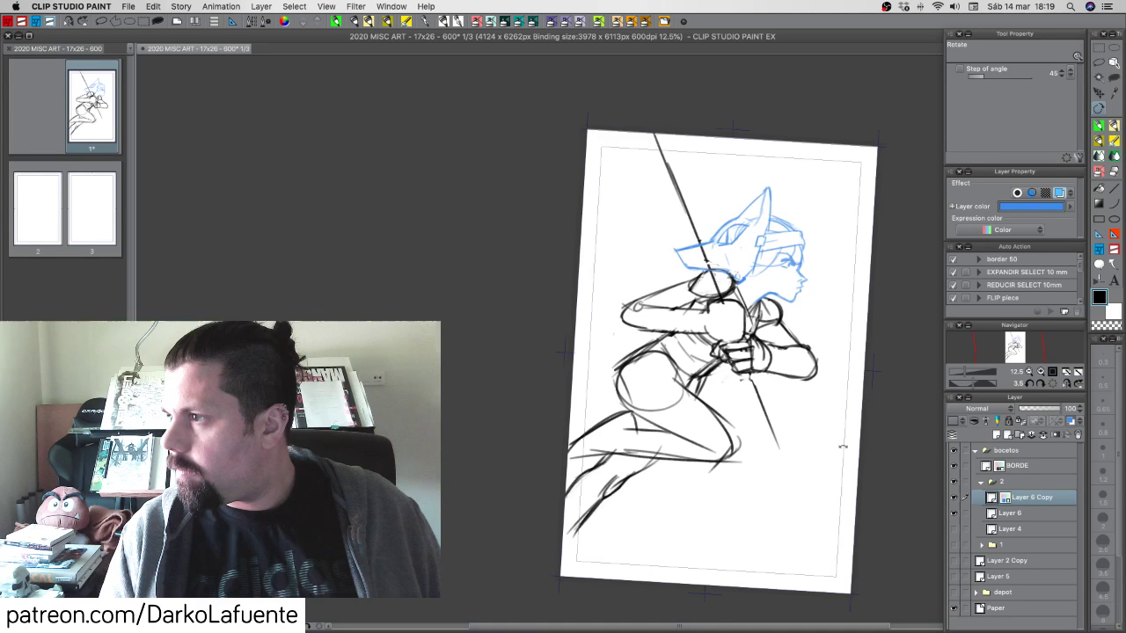
pyautogui.press('Tab')
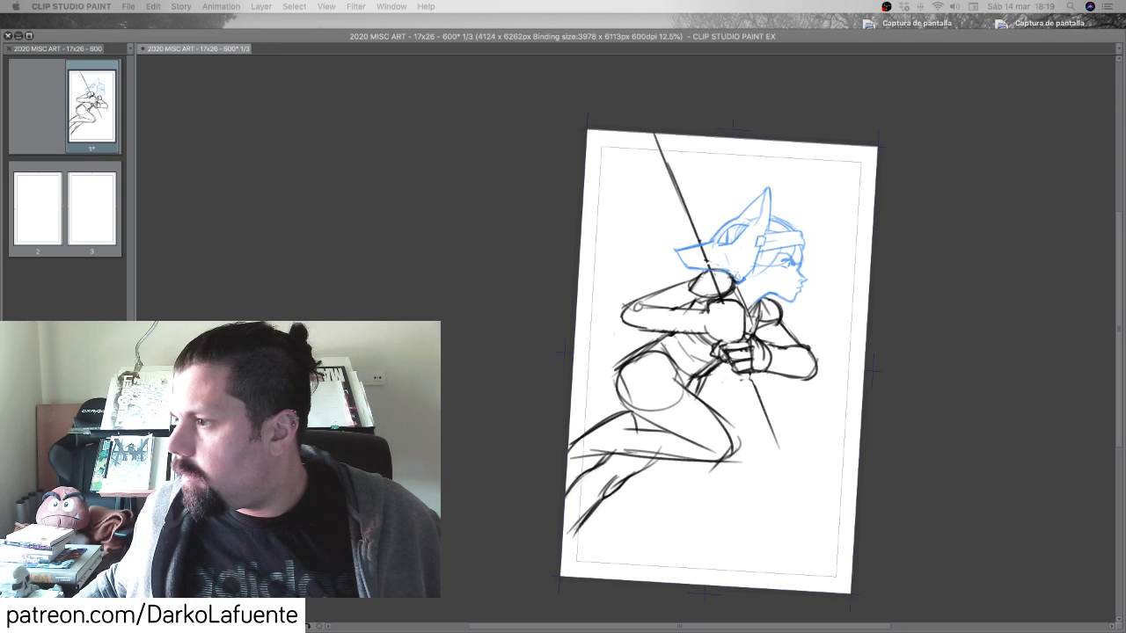